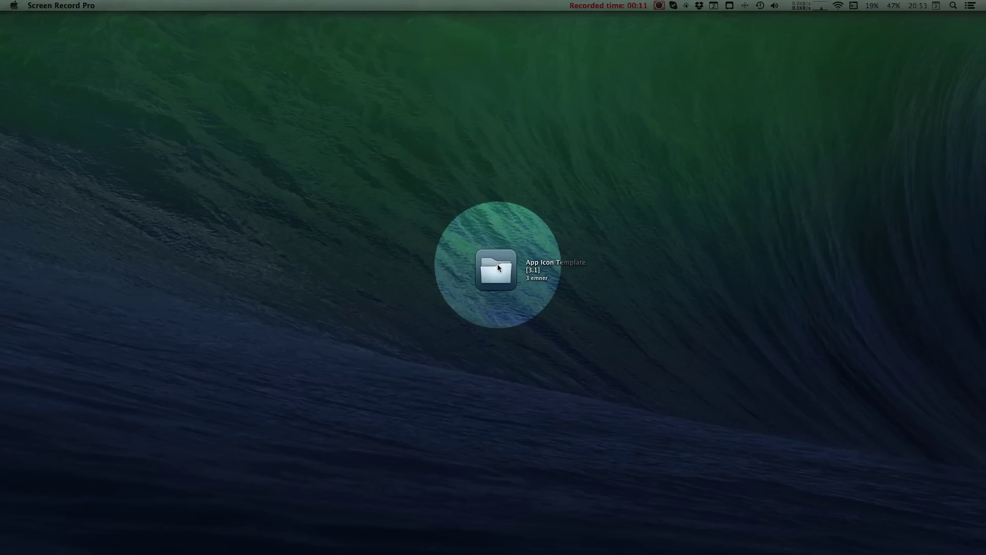
Open the App Icon Template [3.1] folder in Finder
double_click(498, 265)
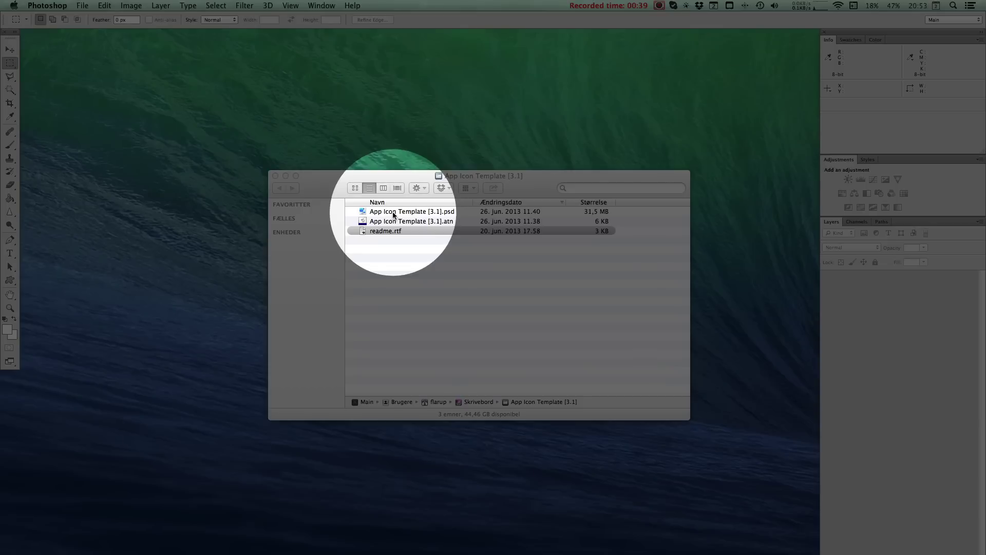
Load App Icon Template [3.1].atn into Photoshop and show the Actions panel
double_click(388, 222)
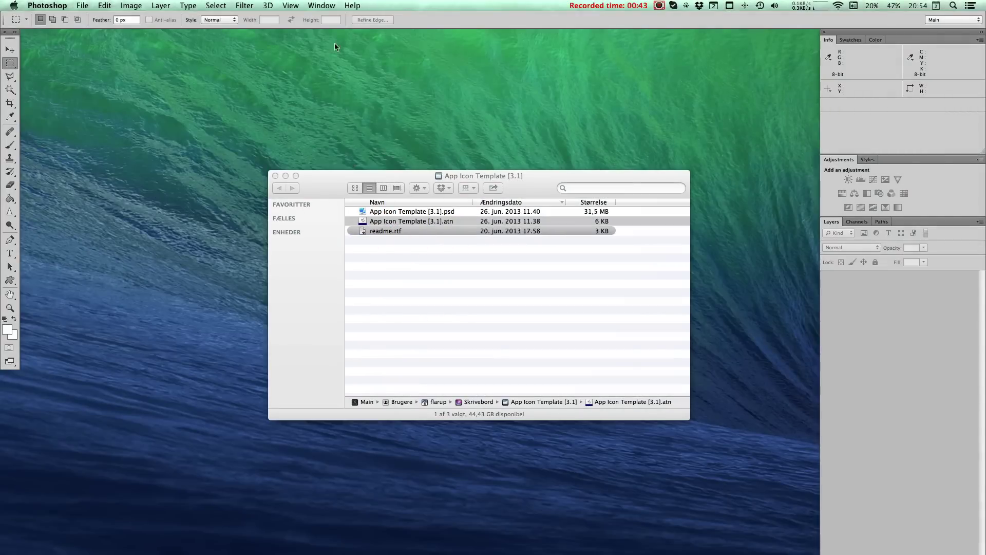
click(323, 5)
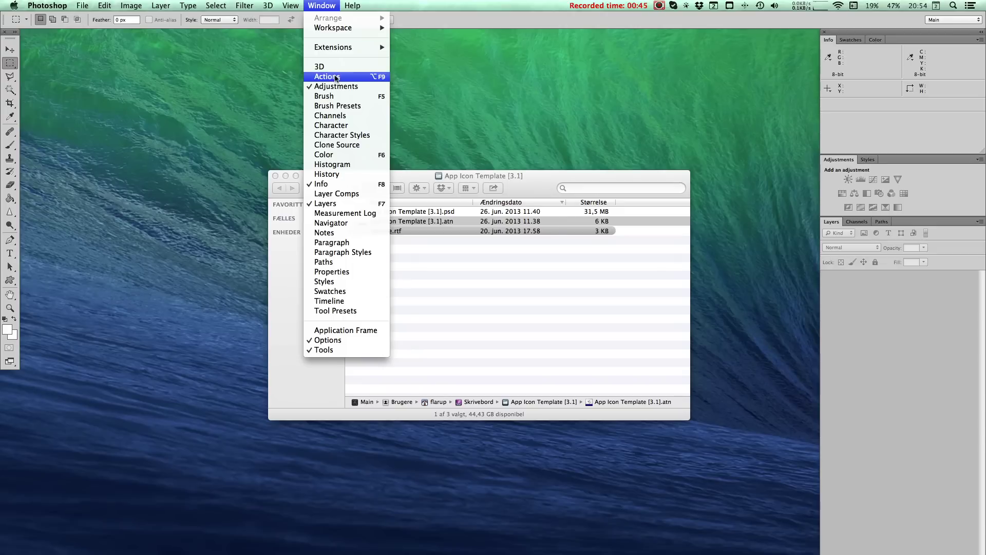
click(334, 76)
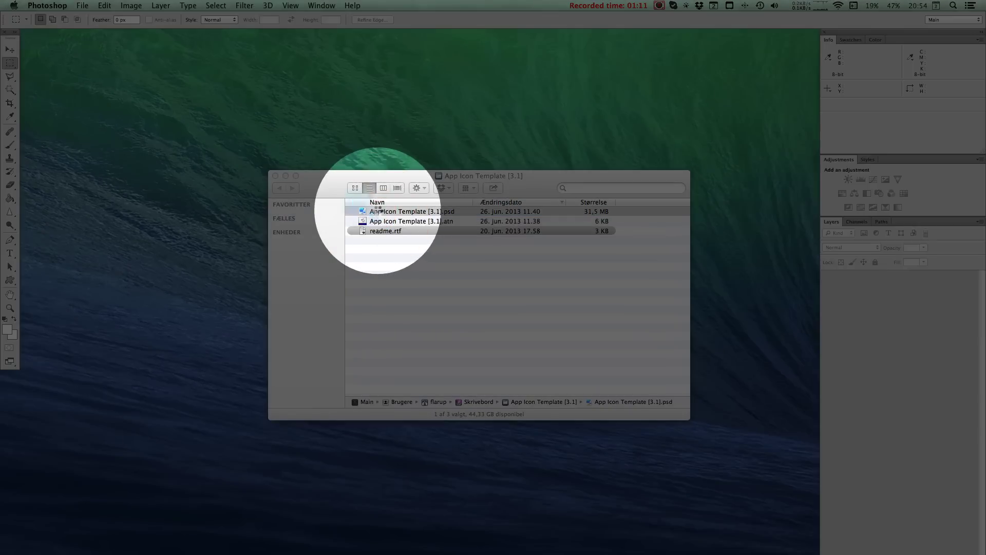
Open App Icon Template [3.1].psd and move its document window toward the centre
double_click(377, 212)
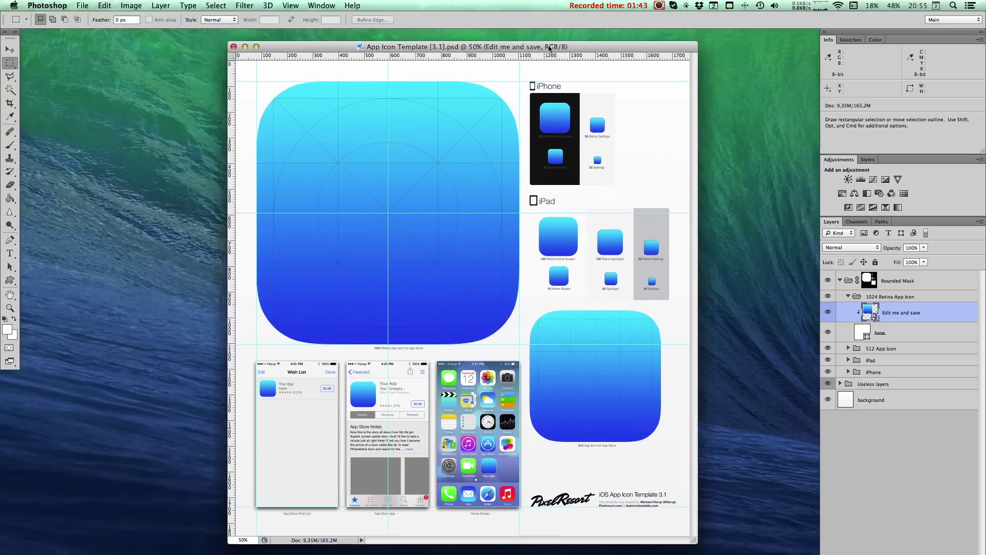
drag(534, 41, 560, 49)
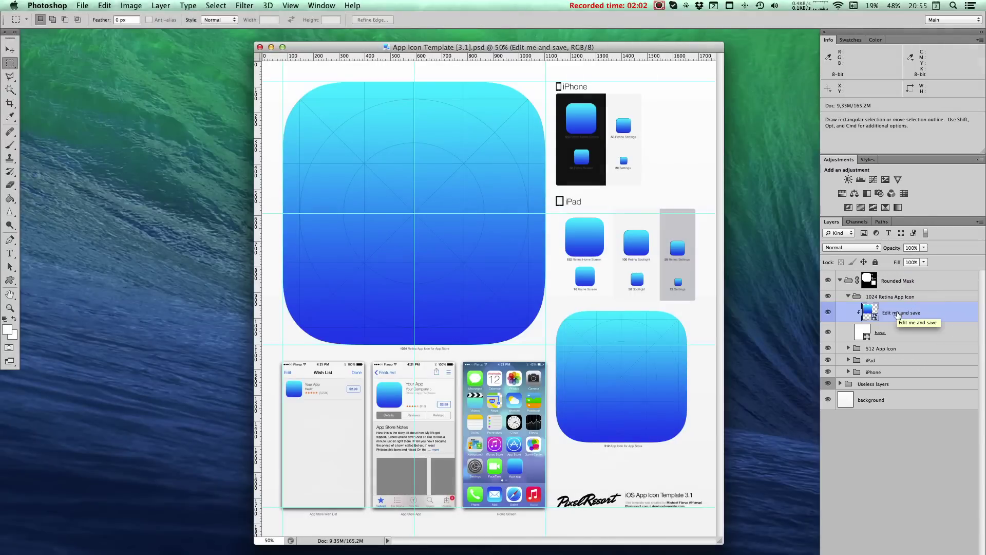
Edit the contents of the Edit me and save layer, opening Icon.psb in its own tab
right_click(898, 315)
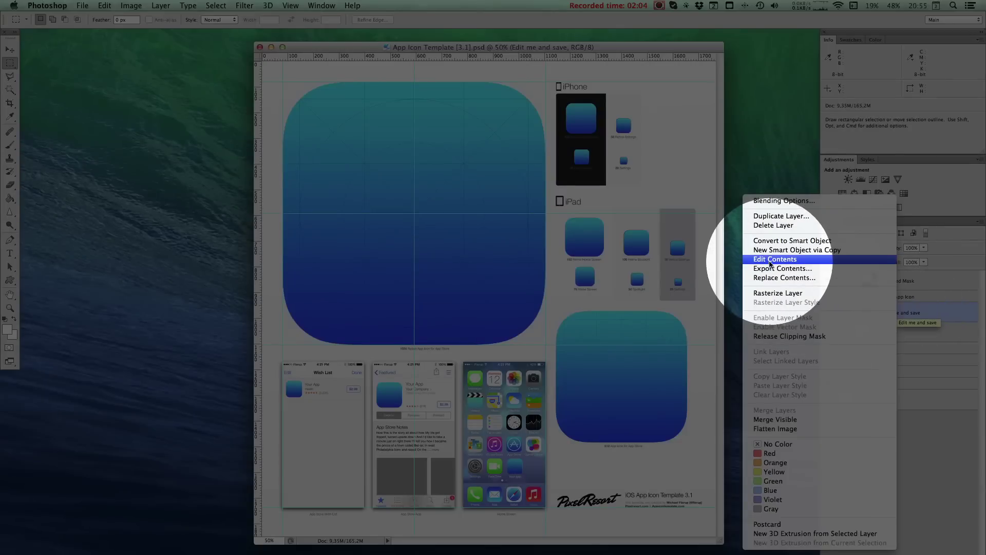
click(770, 260)
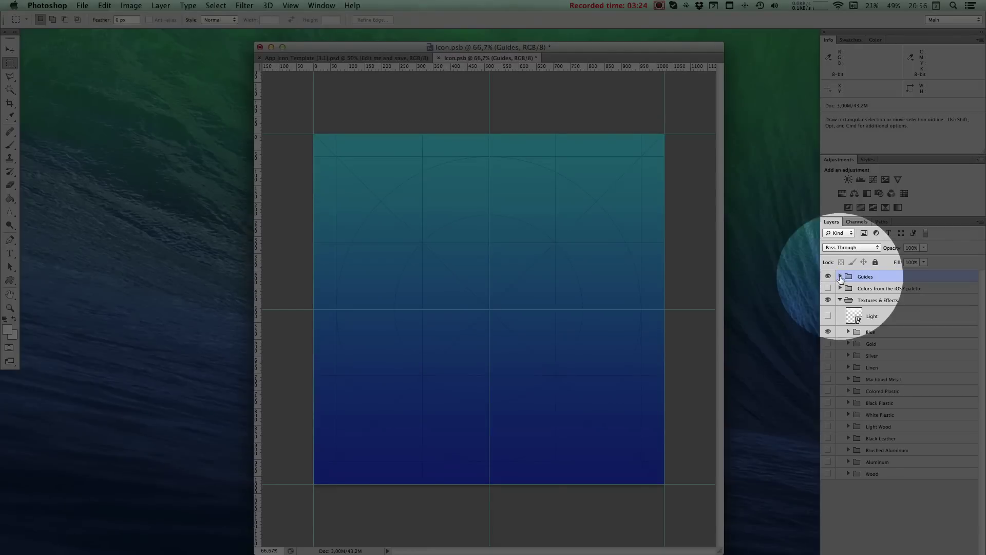
In Guides, hide the construction Grid after briefly previewing the inner and outer masks
click(840, 277)
click(828, 333)
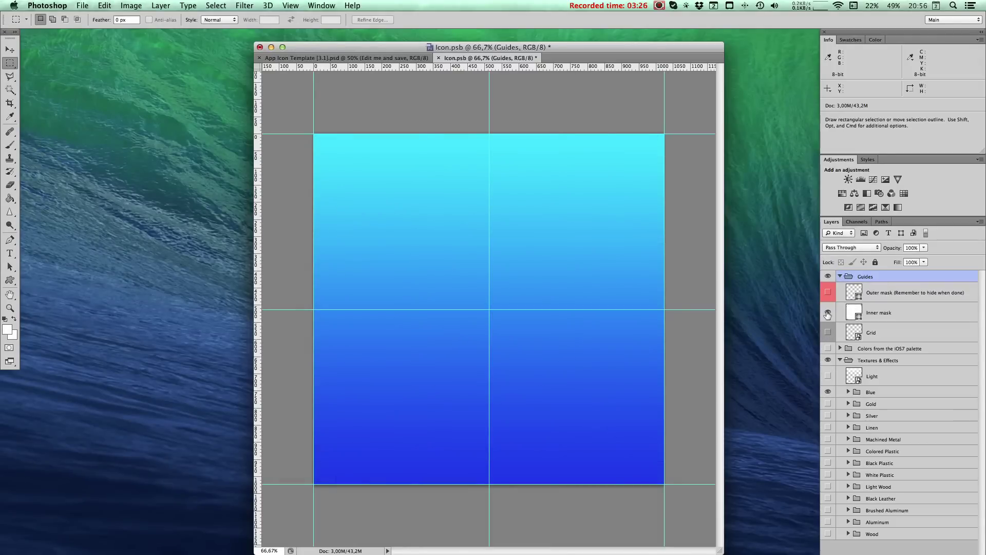
click(828, 312)
click(828, 312)
click(828, 296)
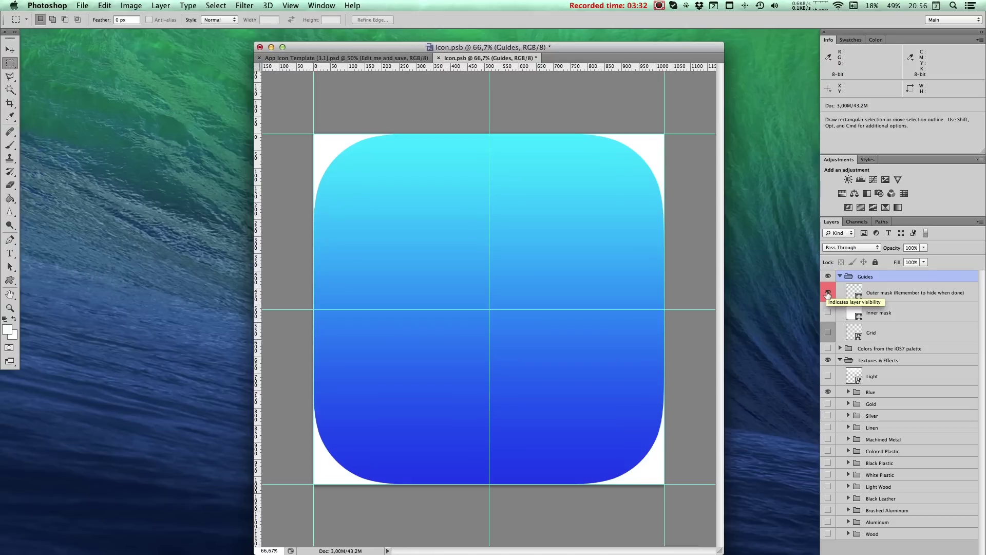
click(828, 292)
click(840, 277)
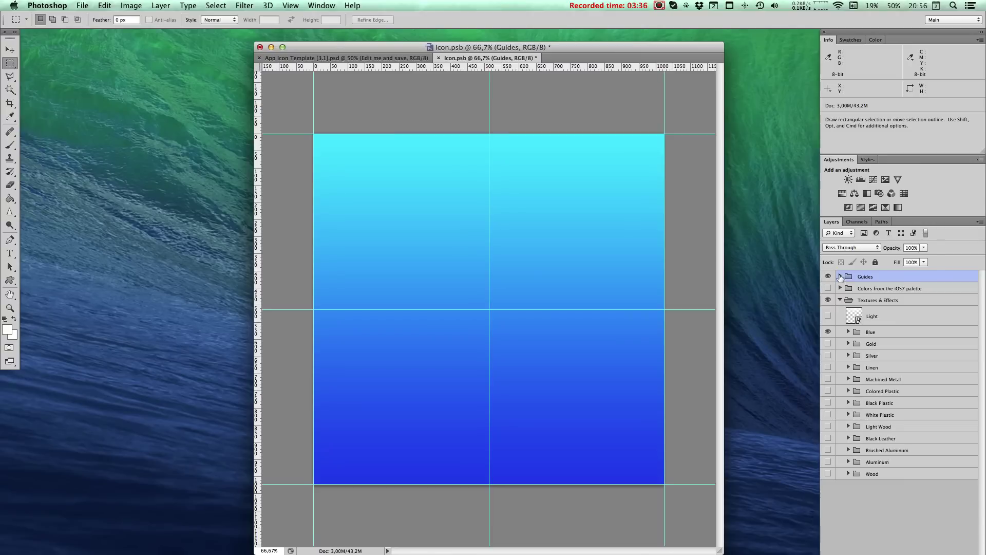
Preview the iOS7 palette colours (purple, dark blue, marine blue), then hide them again
click(841, 288)
click(828, 289)
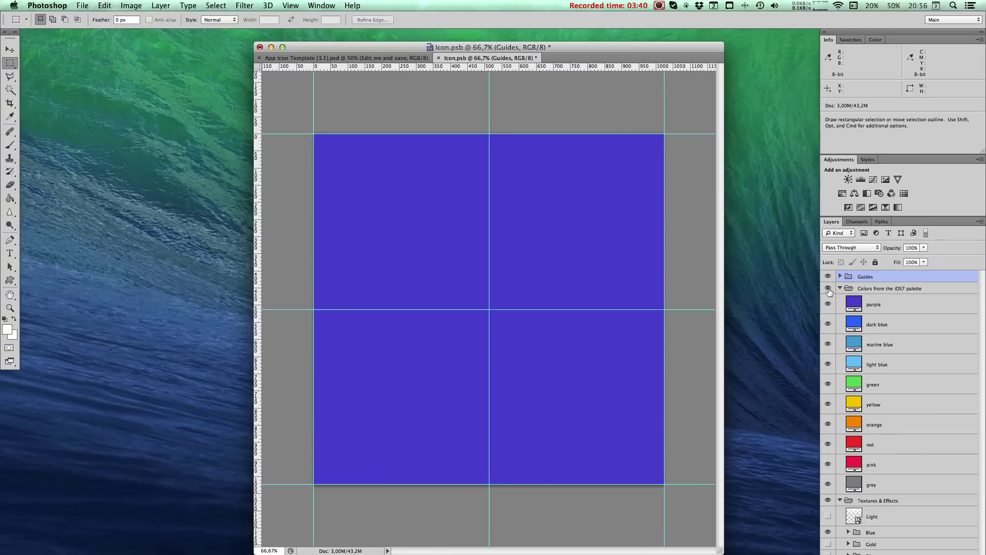
click(827, 304)
click(828, 323)
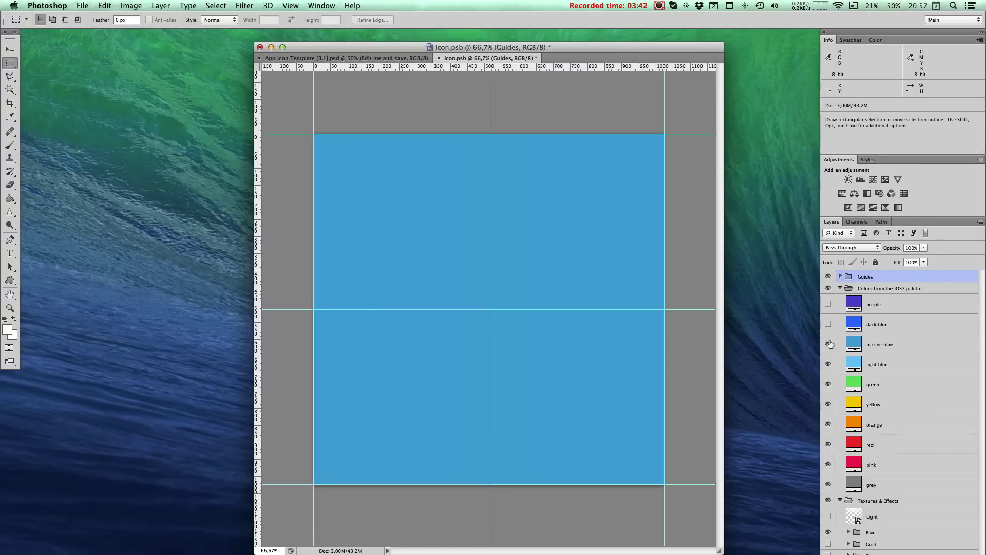
click(828, 344)
click(841, 289)
click(828, 288)
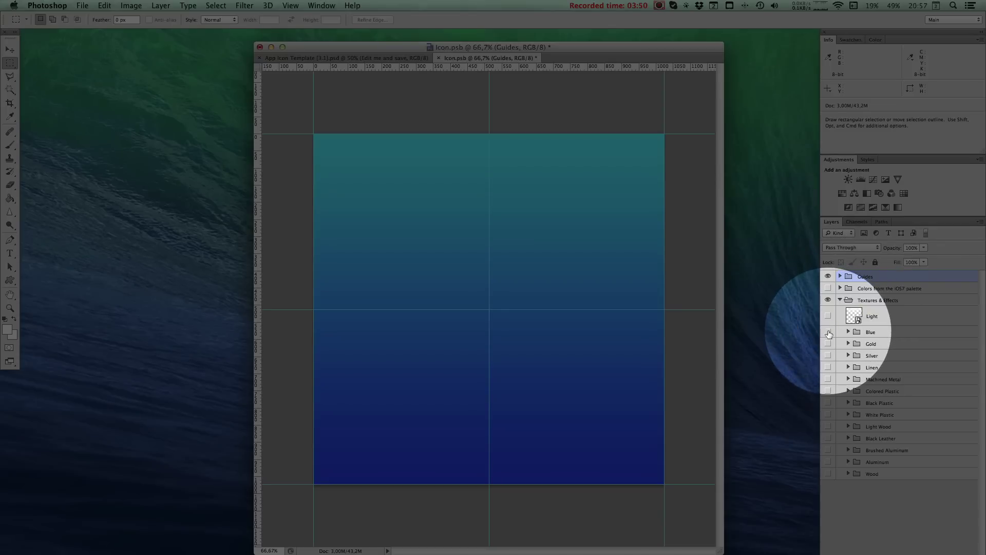
Preview the Gold, Silver, Linen, Machined Metal and Colored Plastic textures against Blue
click(828, 331)
click(828, 344)
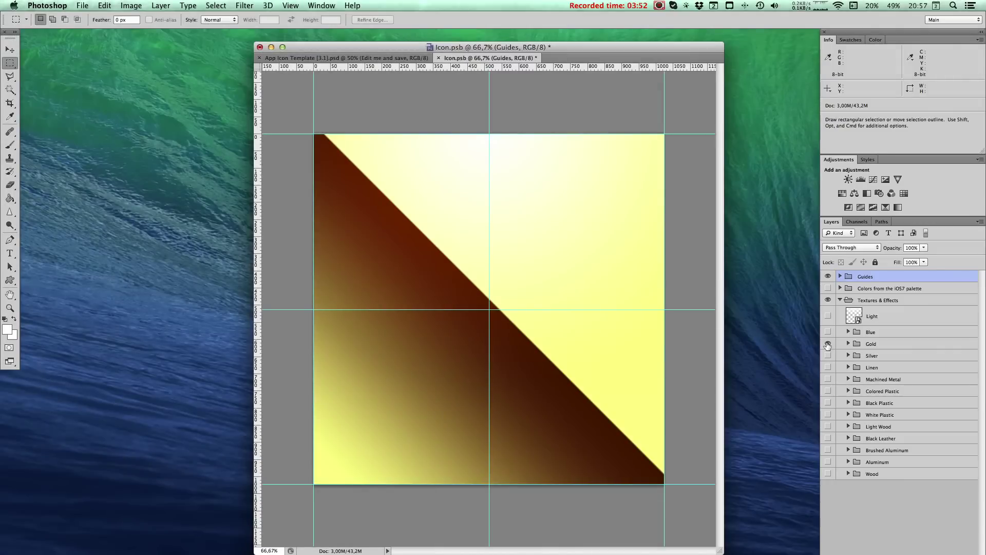
click(828, 344)
click(828, 356)
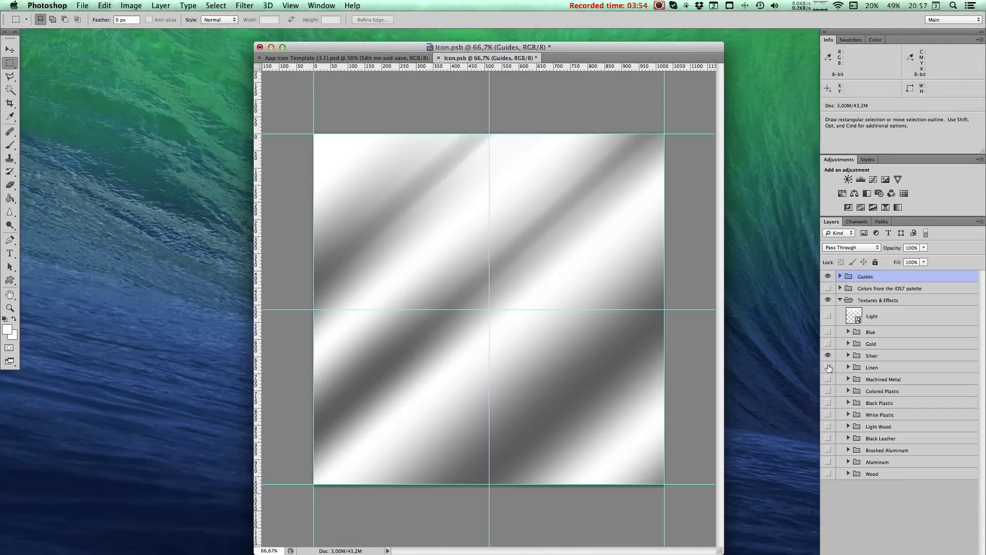
click(828, 355)
click(827, 367)
click(828, 367)
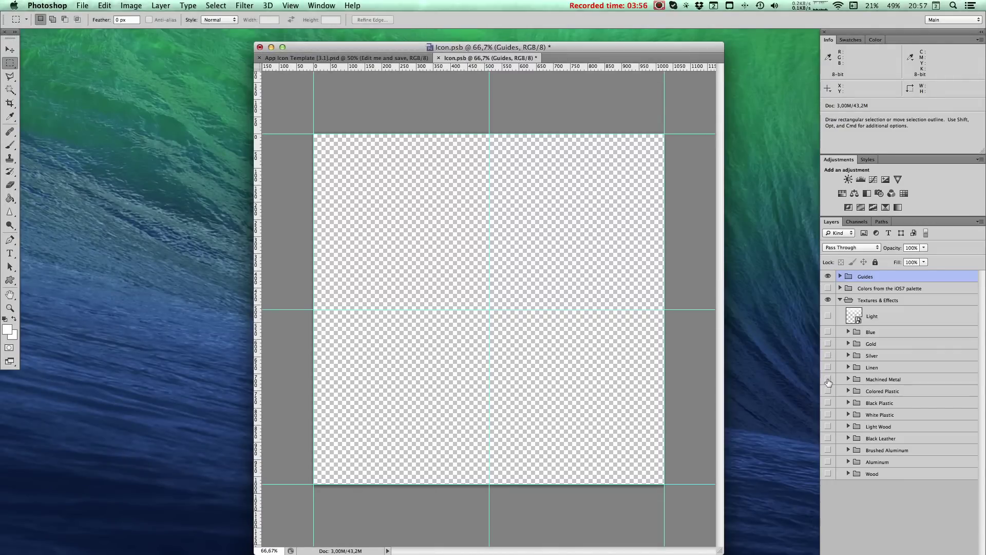
click(828, 379)
click(829, 379)
click(828, 391)
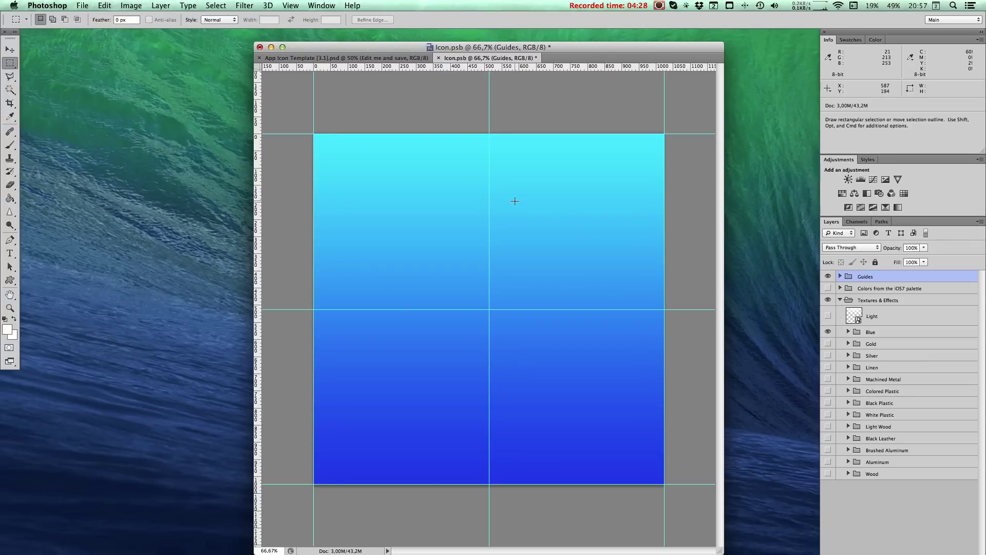
Draw a white custom star shape across the icon and nudge it to centre
click(10, 280)
drag(337, 161, 654, 432)
key(v)
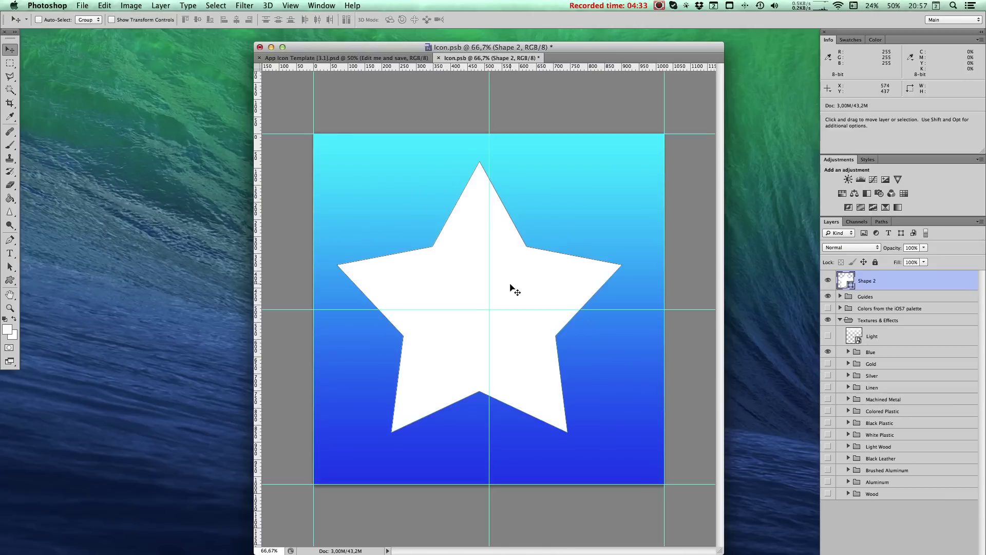
drag(513, 286, 535, 288)
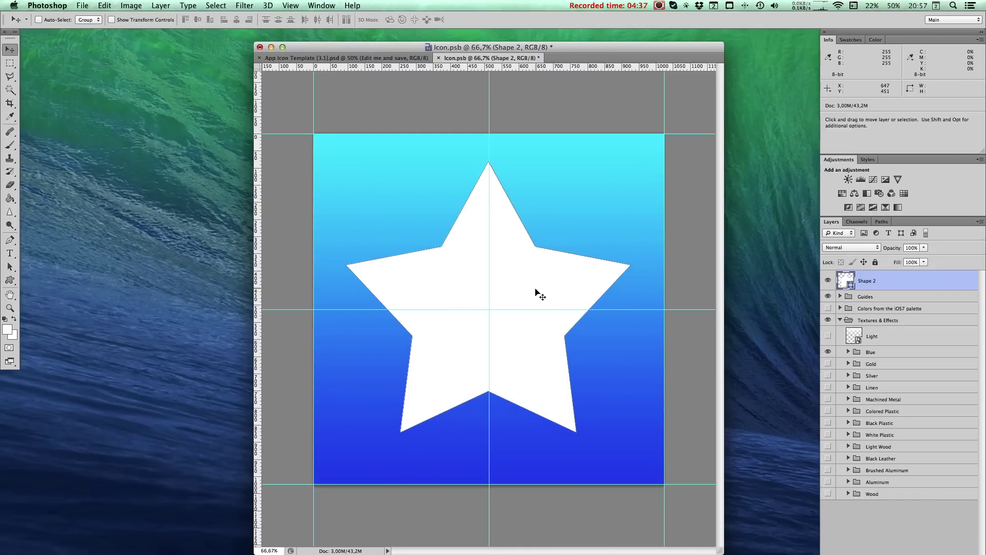
Hide the guides, then save and close Icon.psb
key(super+semicolon)
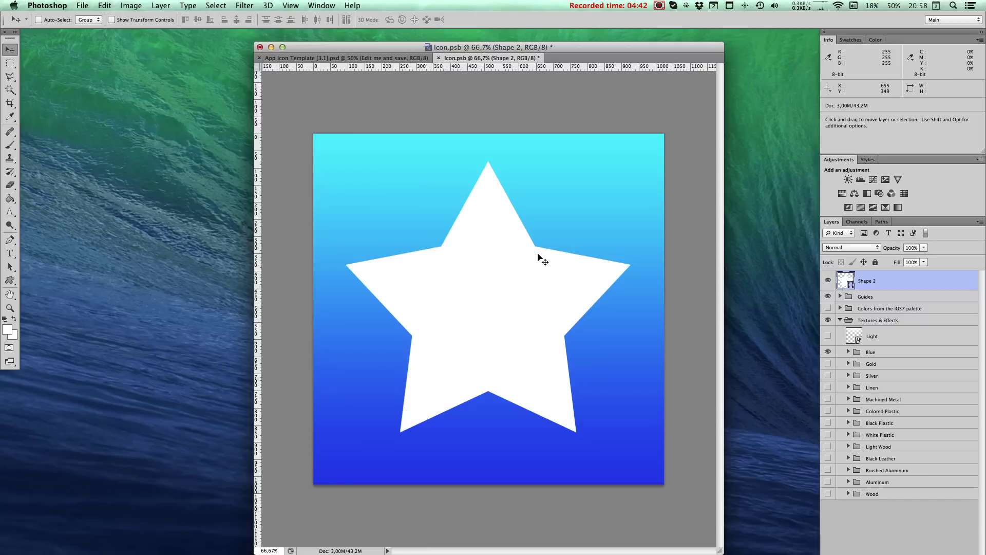
key(super+s)
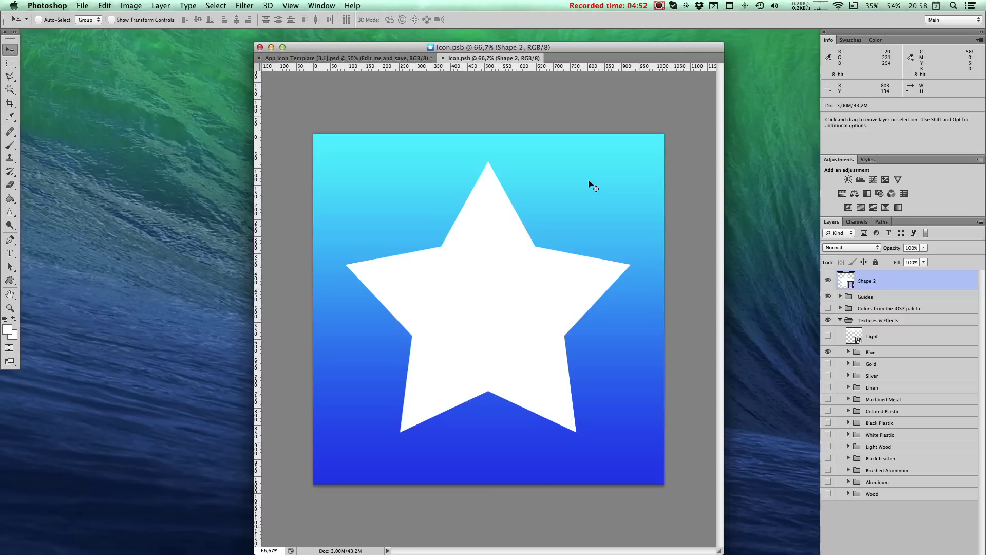
key(super+w)
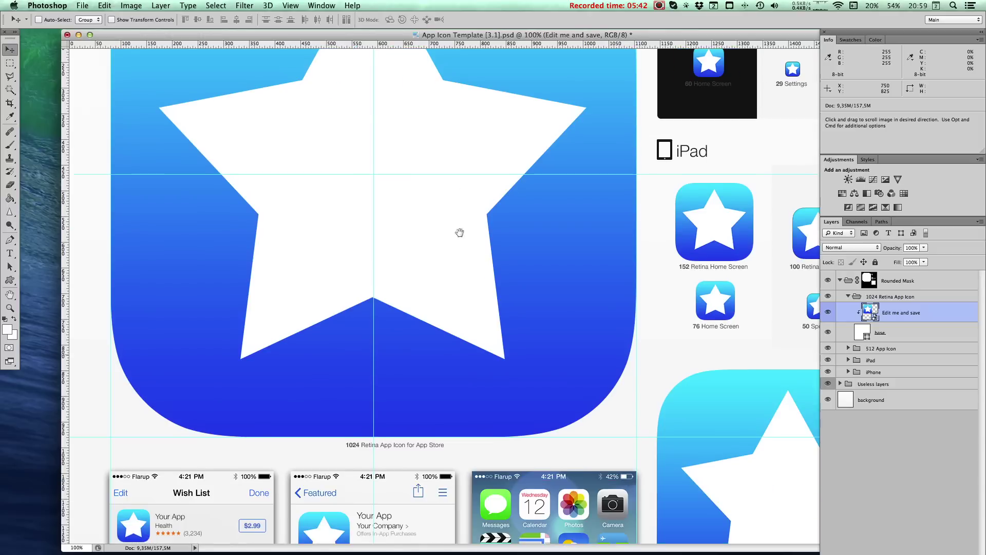
scroll(460, 292, down, 2)
scroll(469, 359, up, 5)
scroll(518, 267, down, 1)
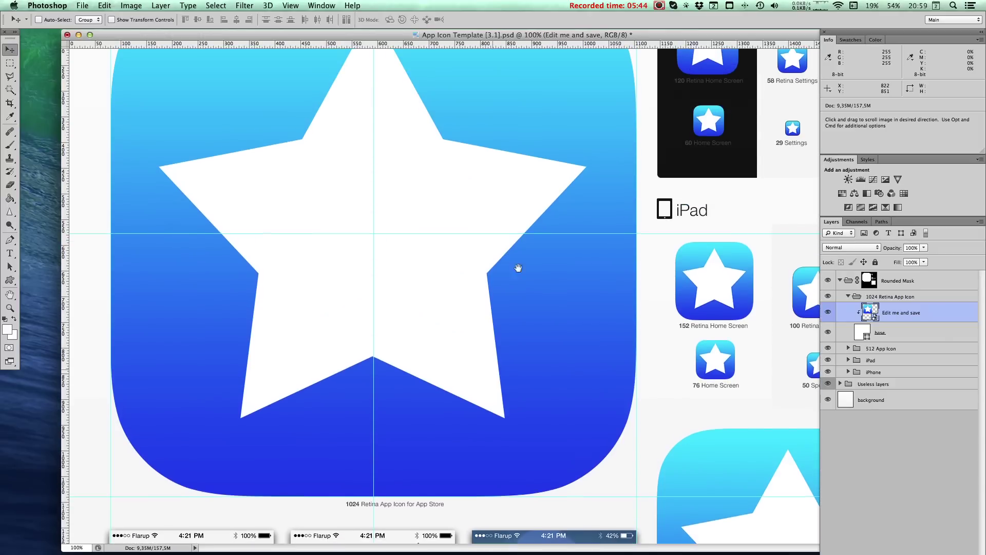
scroll(518, 268, down, 5)
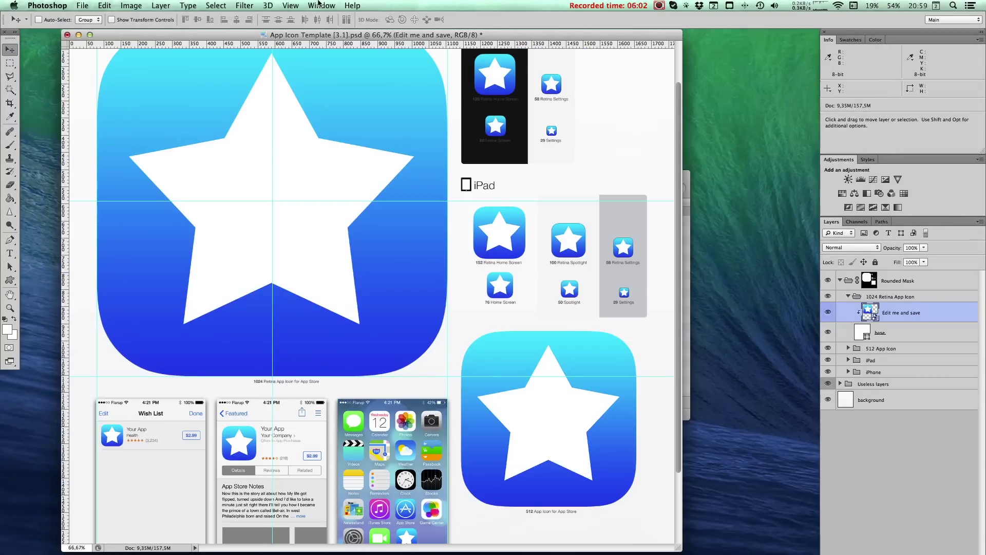
Run the Icon Export [Squared] action, saving the PNG icons to the desktop via Save for Web
click(320, 5)
click(335, 78)
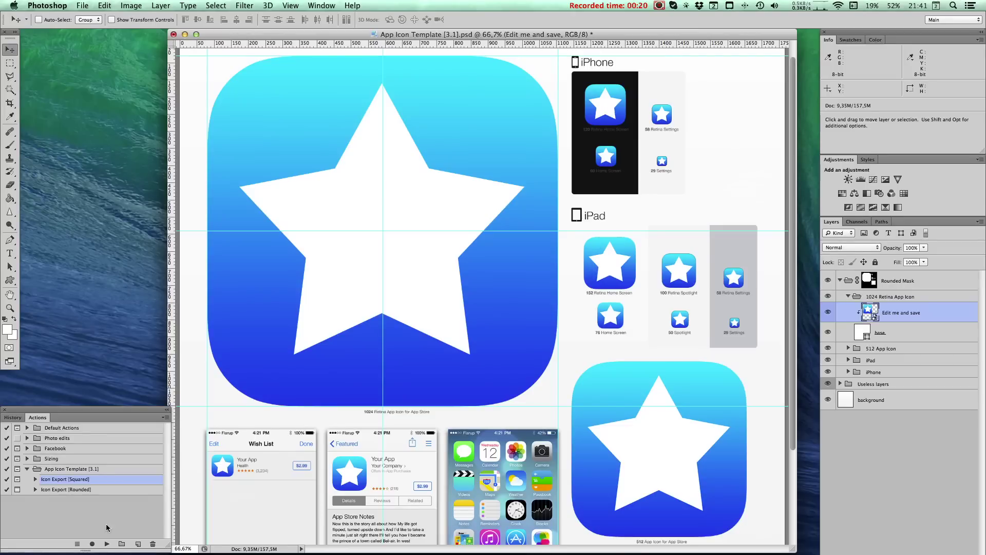
click(106, 544)
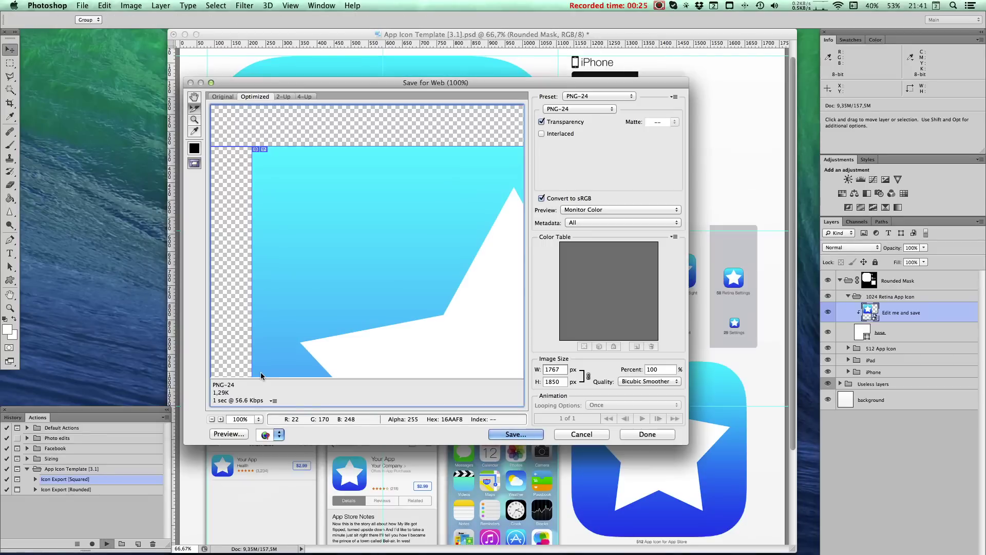
click(516, 434)
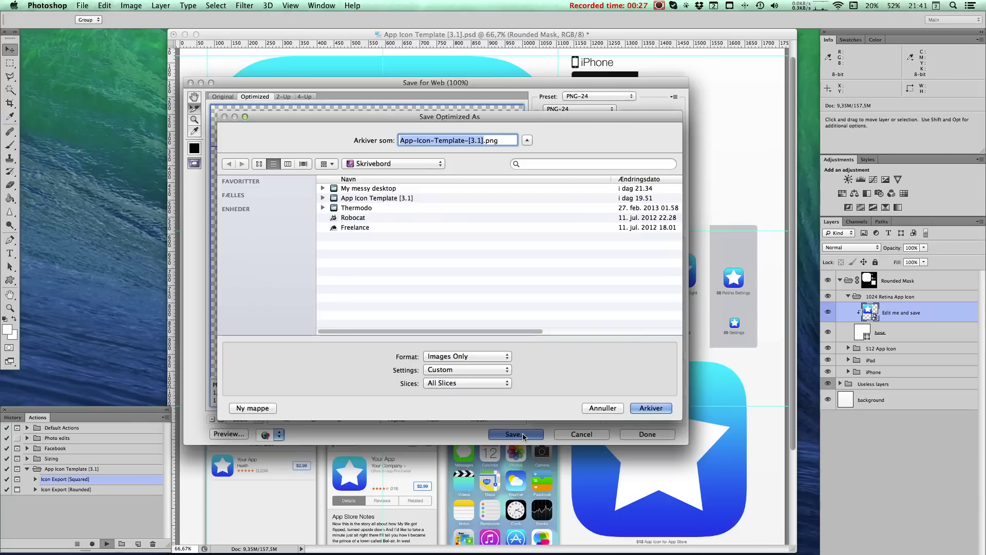
click(651, 408)
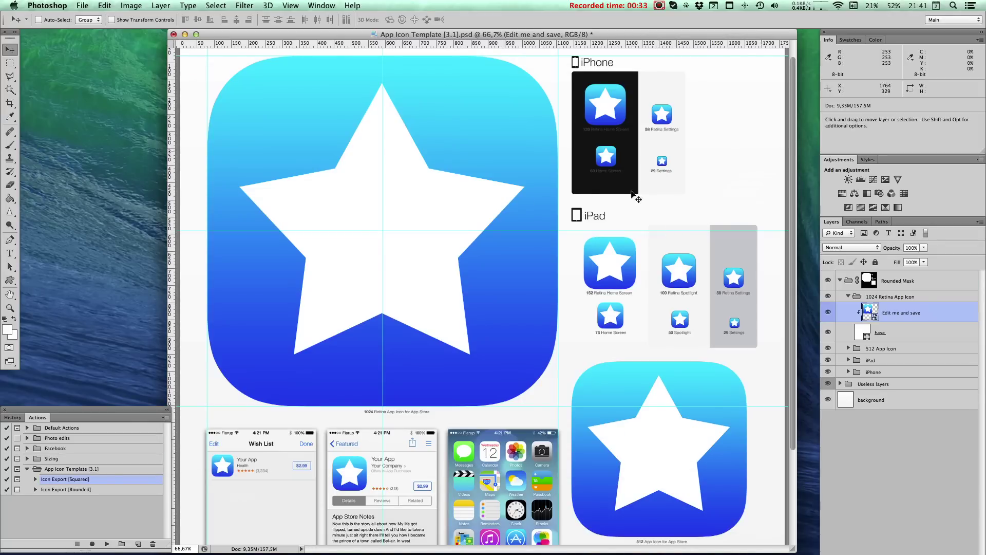
In Finder, open App Icon [Squared] and Quick Look through the PNGs starting at Icon-76.png
key(super+Tab)
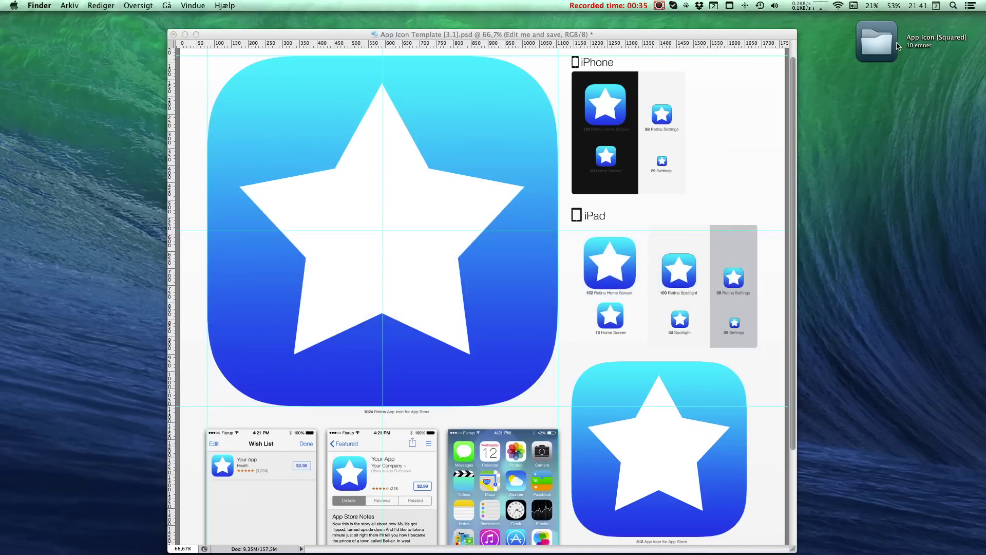
double_click(876, 42)
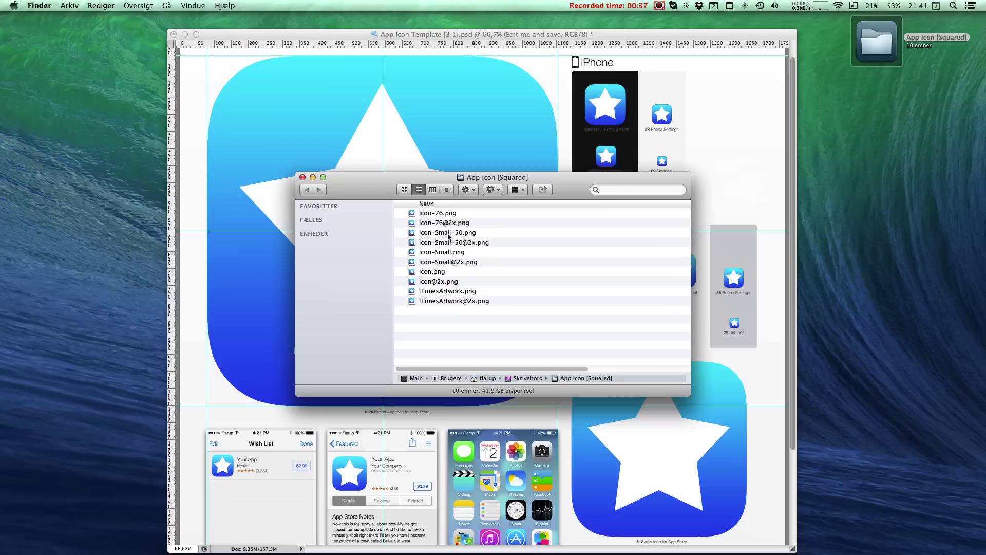
click(436, 214)
drag(574, 184, 685, 194)
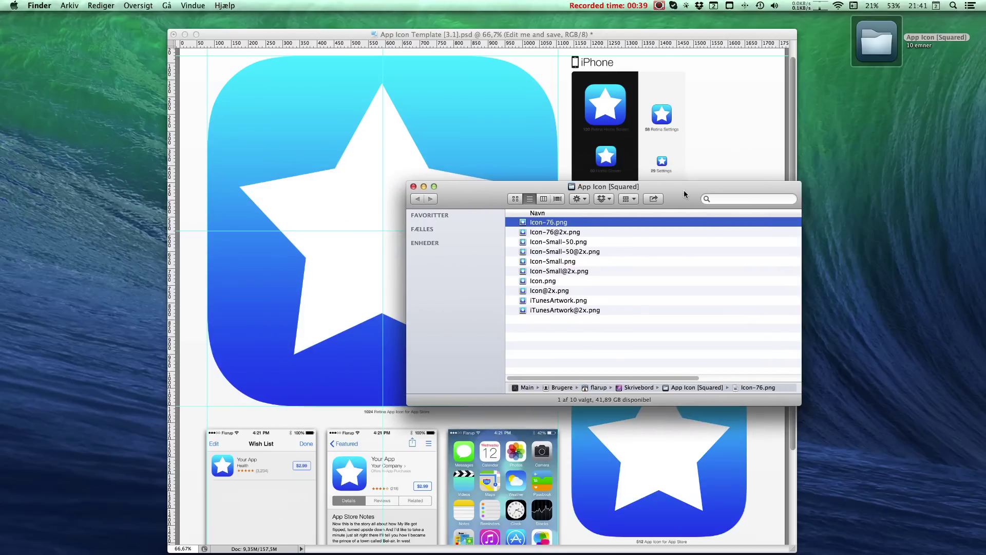
key(space)
key(Down)
key(Down)
key(Down)
key(Down)
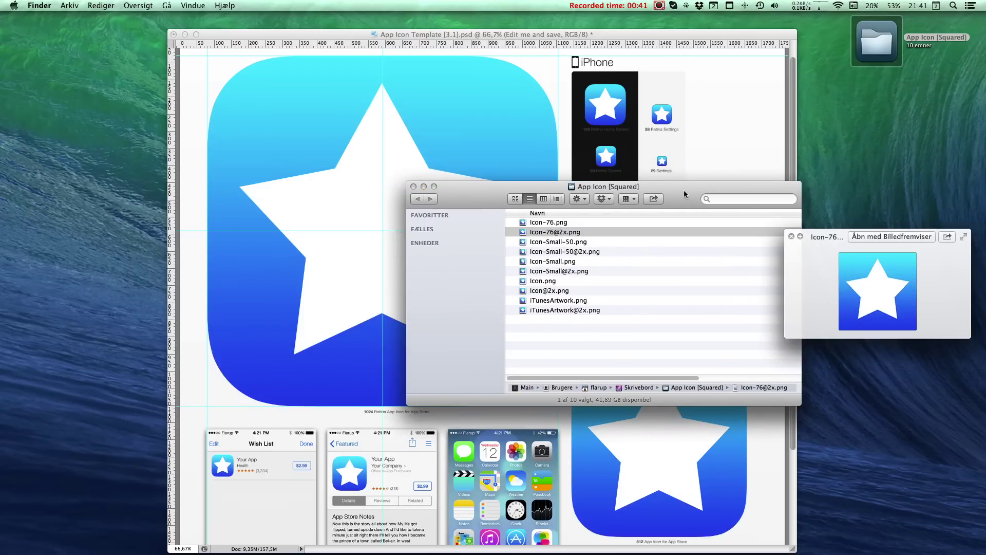
key(Down)
key(Down)
key(Down)
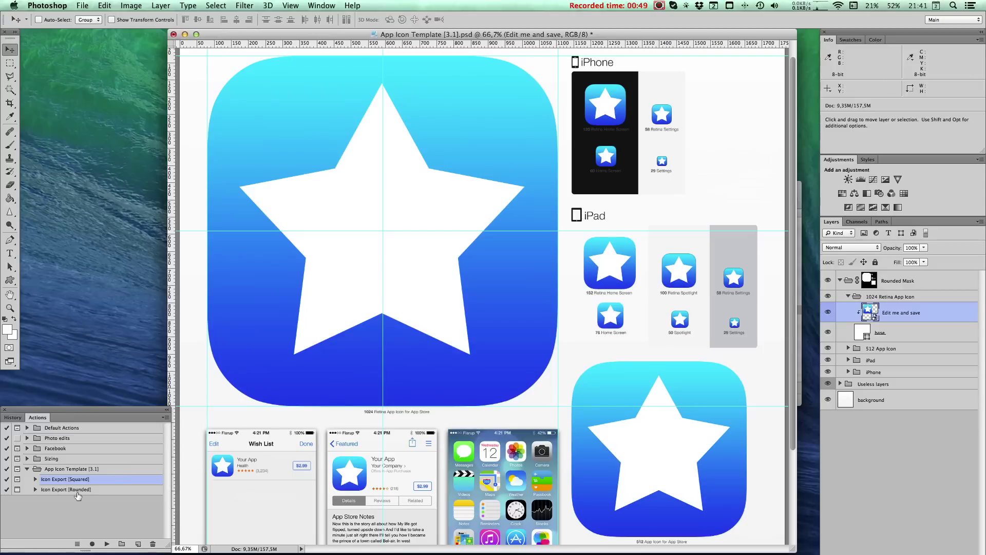
Run the Icon Export [Rounded] action and save its PNG icons to the desktop
click(78, 490)
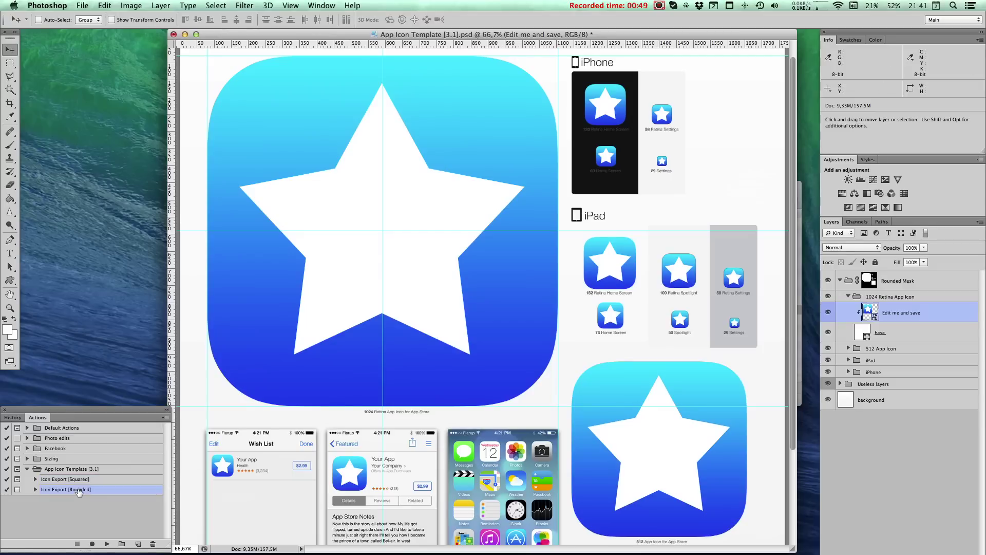
click(108, 545)
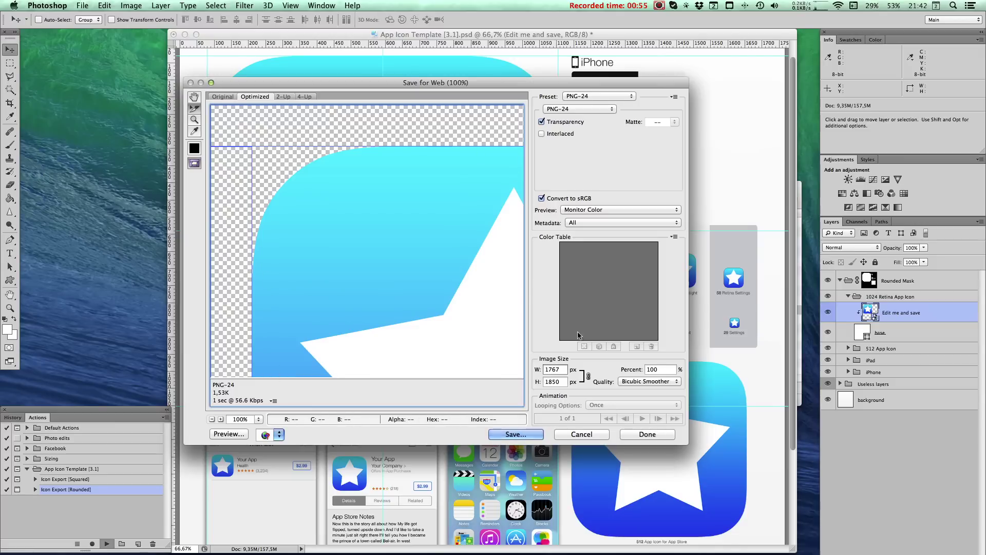
key(Return)
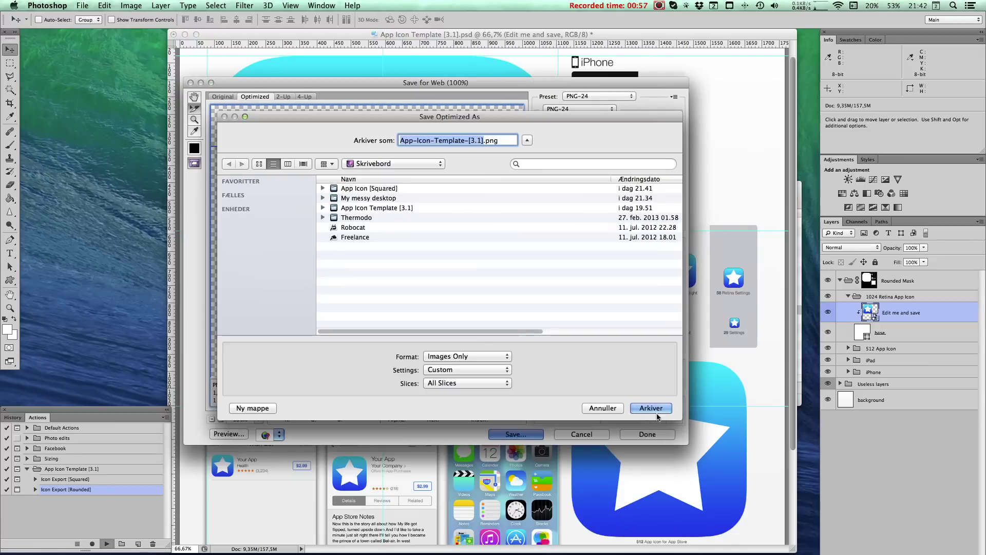
key(Return)
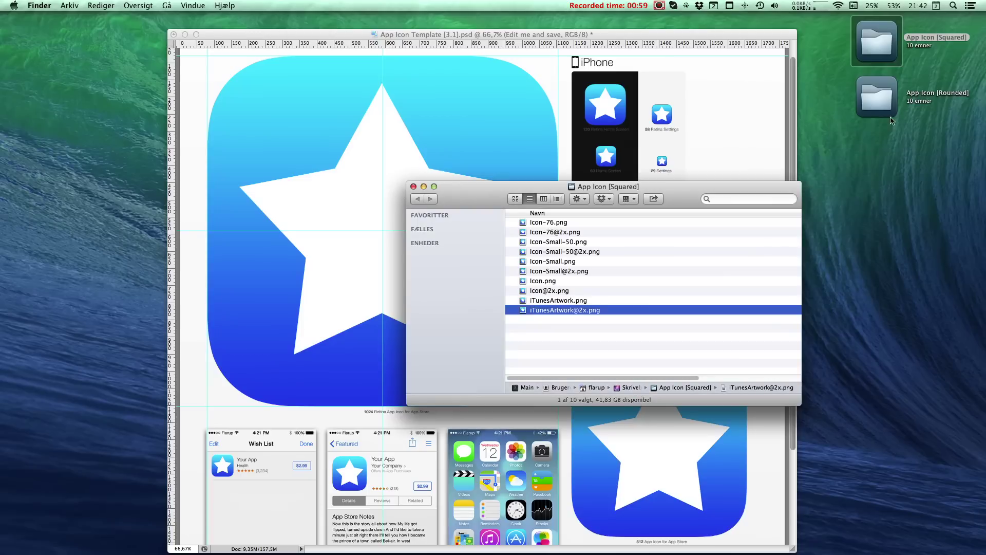
double_click(882, 96)
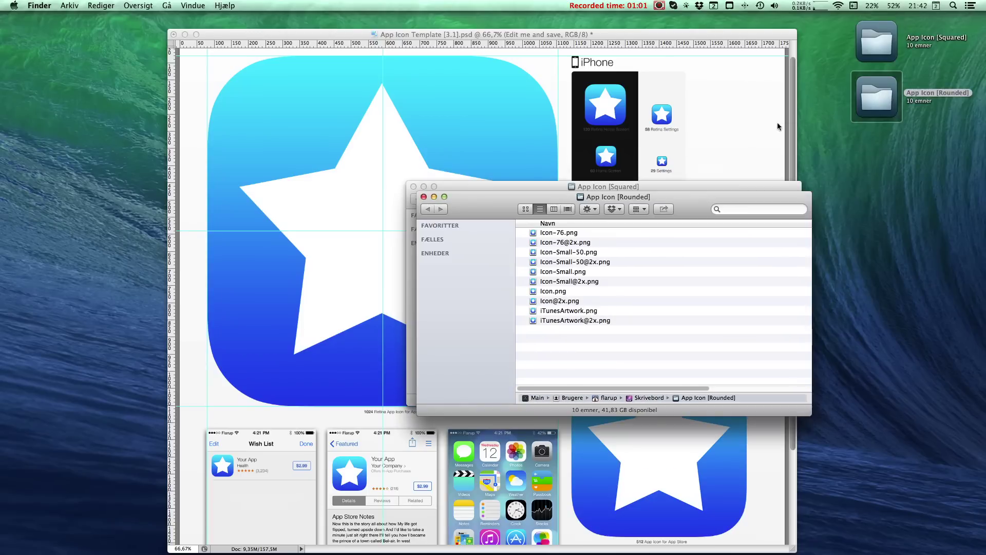
click(565, 235)
key(space)
key(Down)
key(Down)
key(Down)
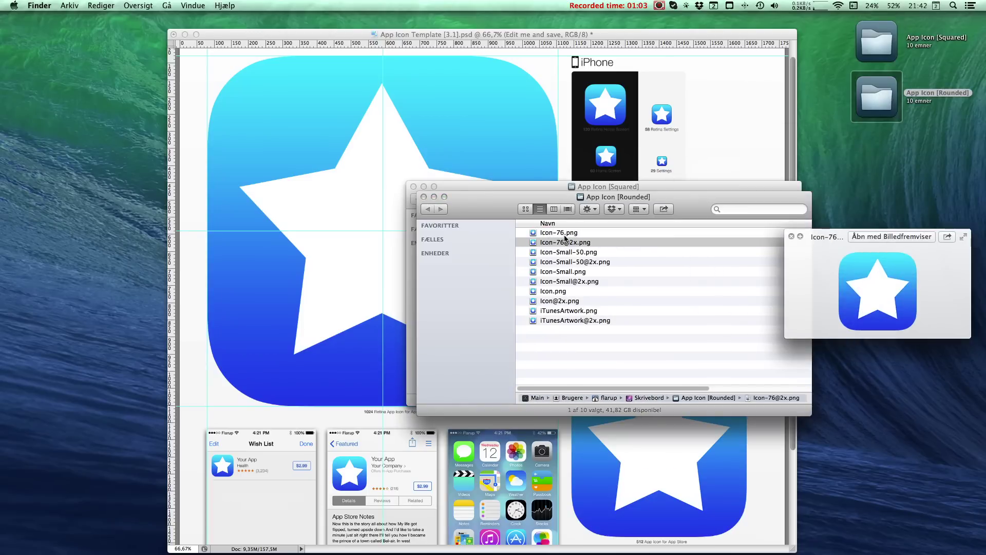
key(Down)
key(Down)
key(Down)
key(Down)
key(Down)
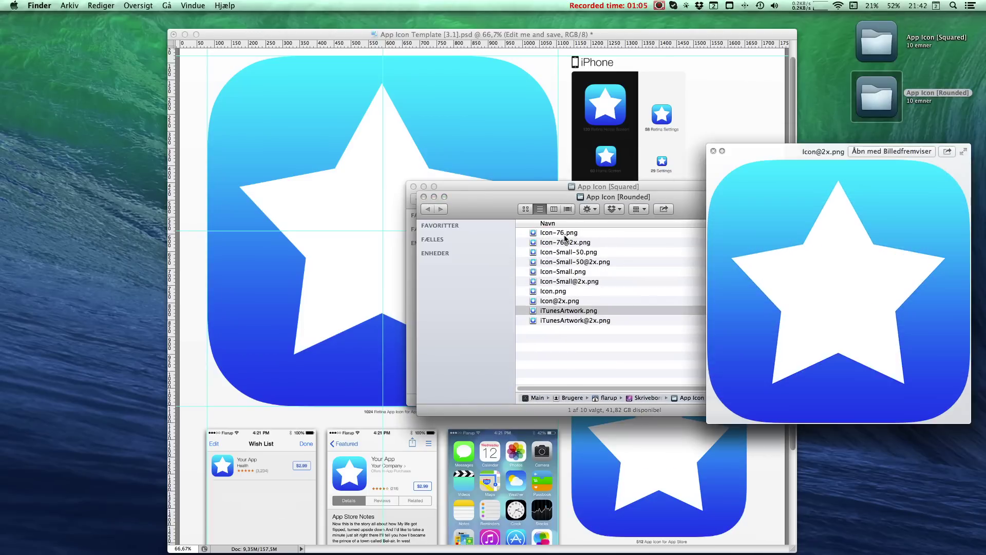
key(Down)
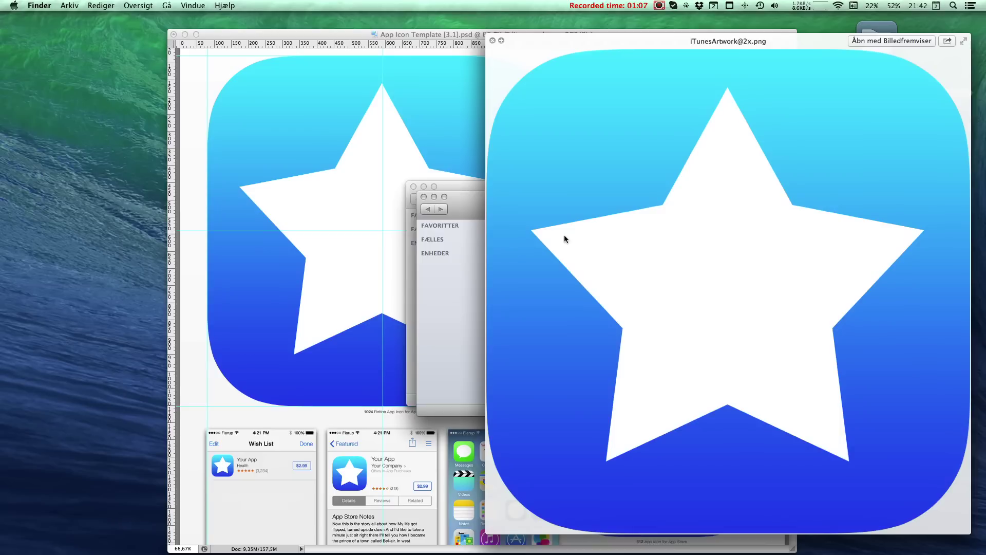